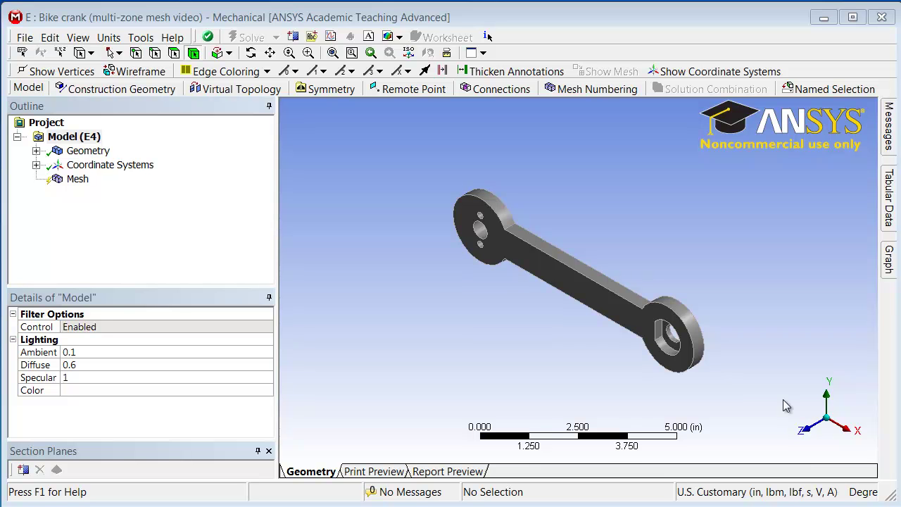
Generate the crank's default mesh and refine it by regenerating with the Relevance Center set to Medium.
left_click(78, 181)
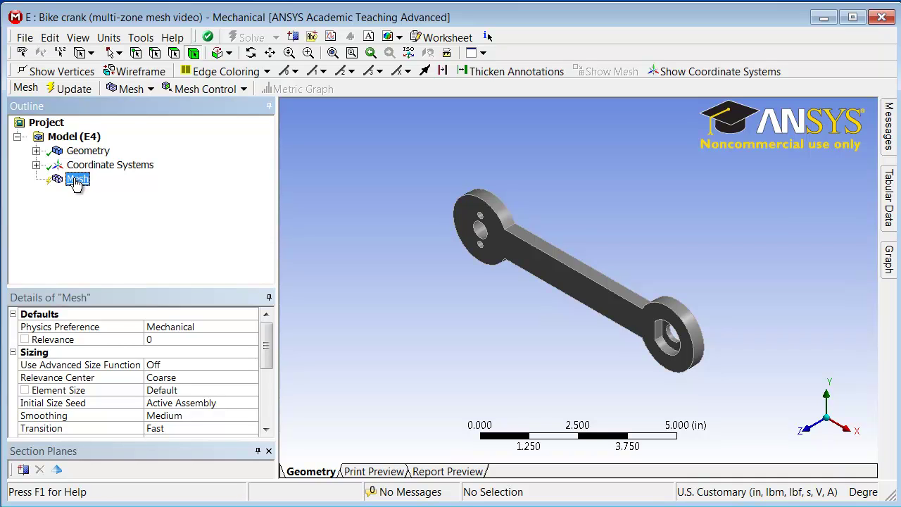
left_click(76, 90)
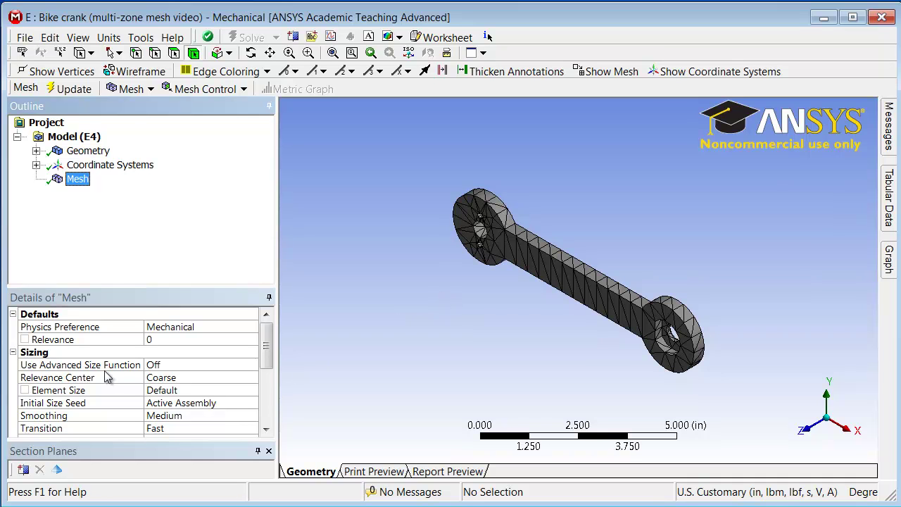
left_click(173, 380)
left_click(252, 379)
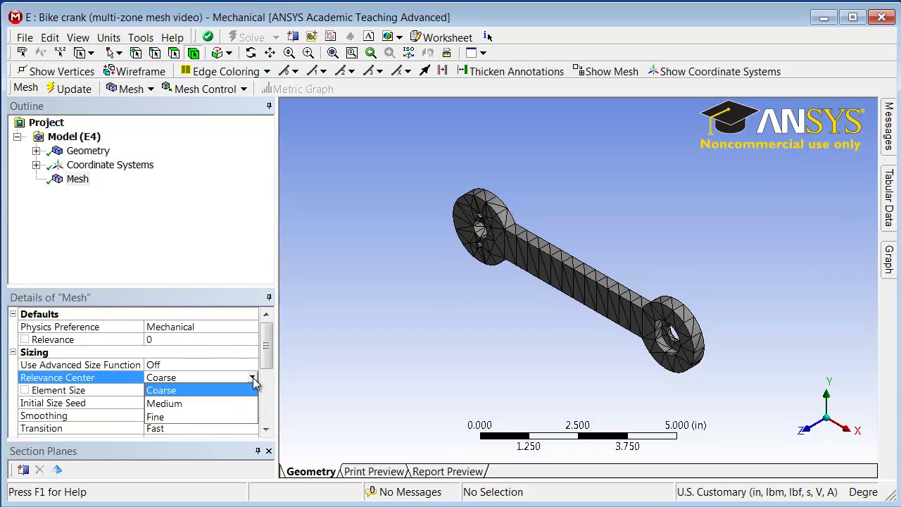
left_click(220, 404)
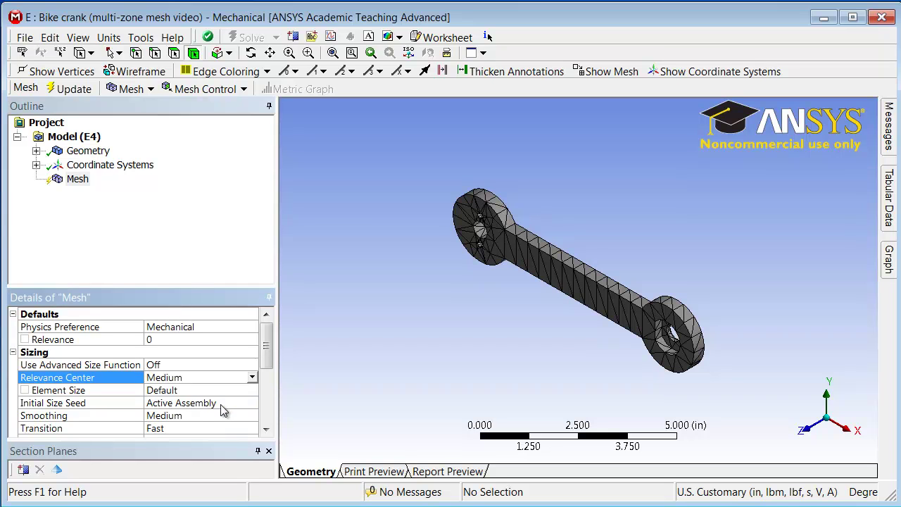
left_click(73, 90)
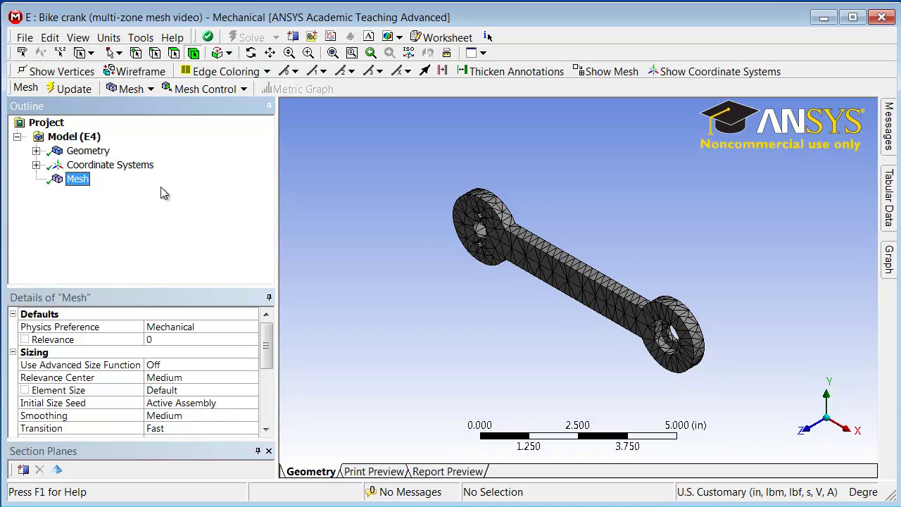
Add a mesh method scoped to the crank body and set its type to MultiZone.
left_click(224, 91)
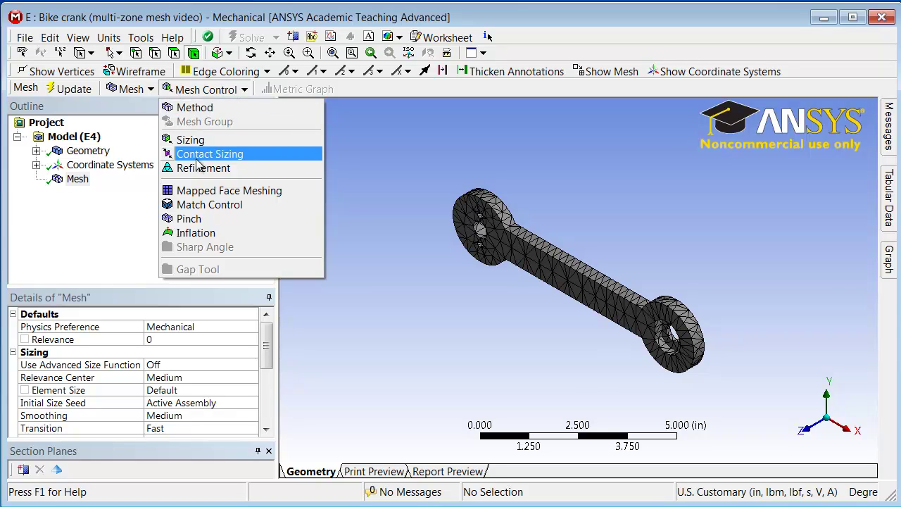
left_click(195, 107)
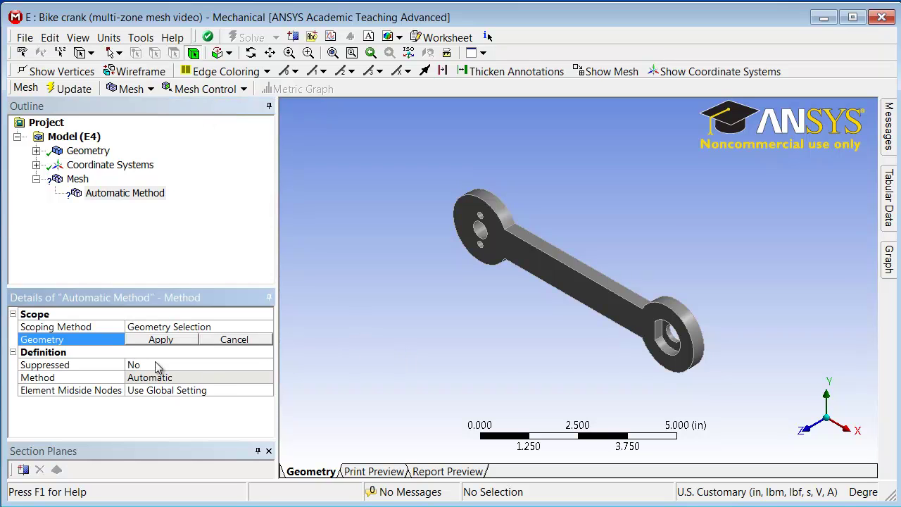
left_click(577, 292)
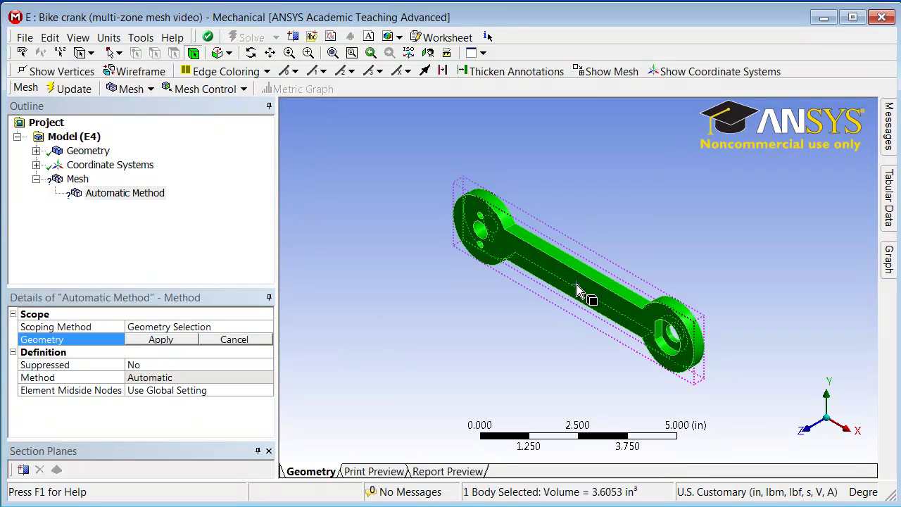
left_click(158, 341)
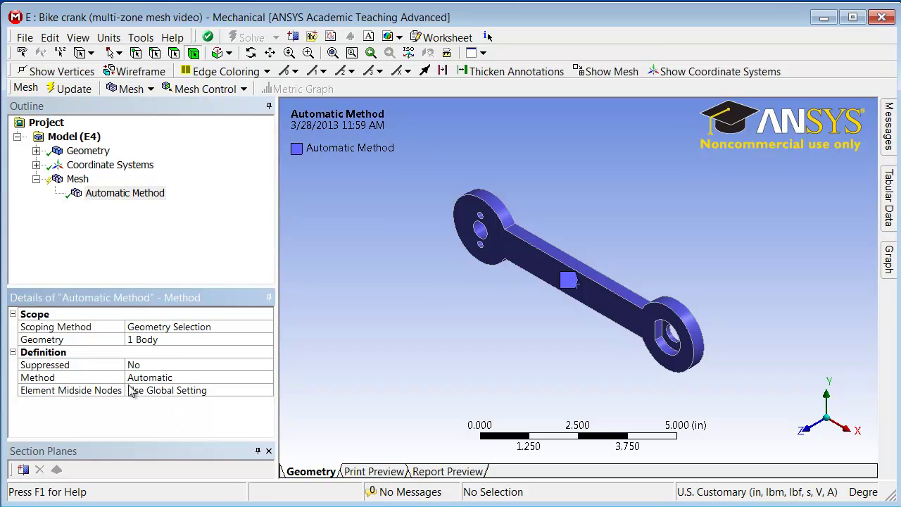
left_click(193, 378)
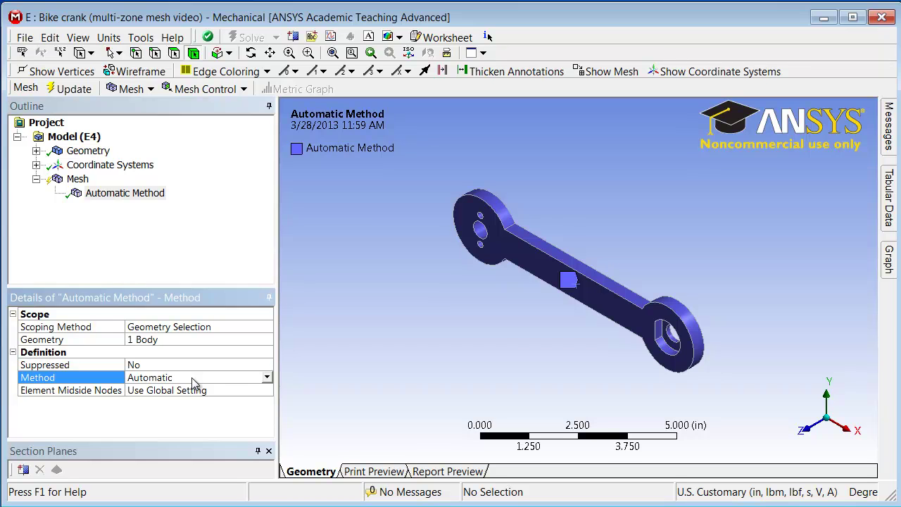
left_click(267, 378)
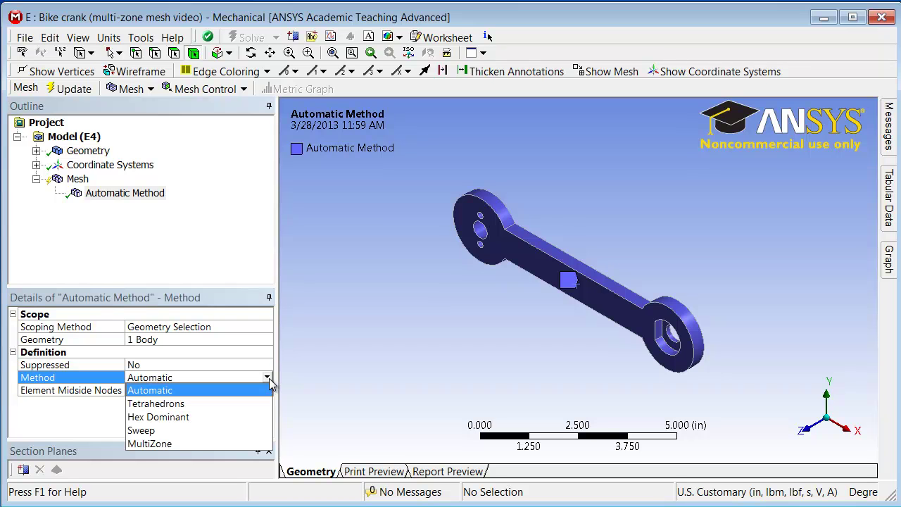
left_click(224, 443)
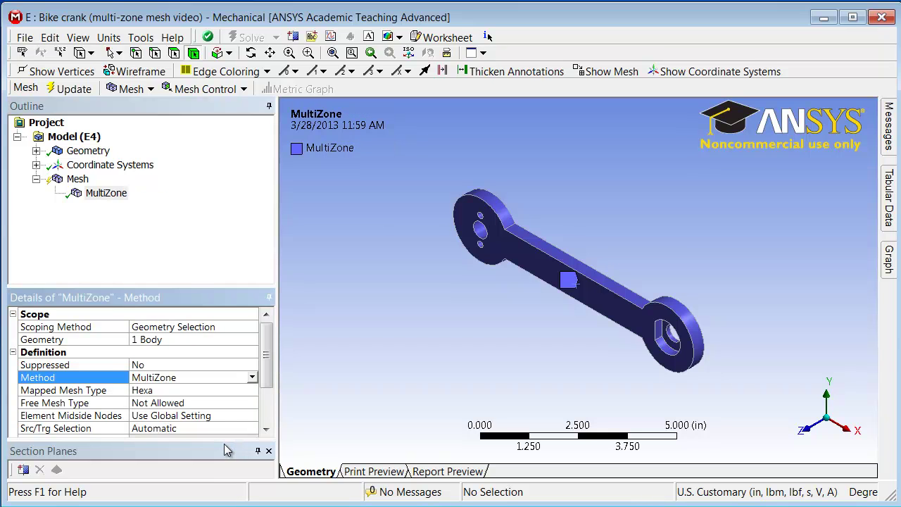
Regenerate the crank's mesh with the MultiZone method and display the result for close inspection.
left_click(79, 94)
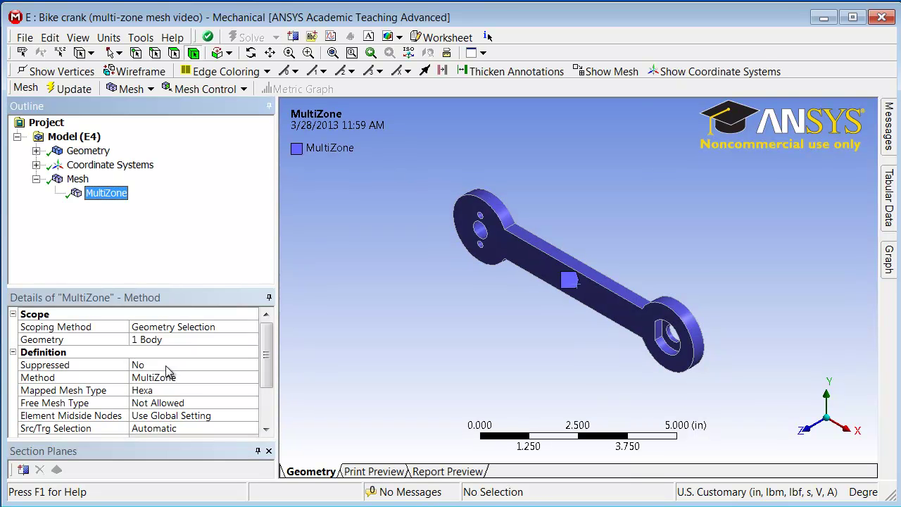
left_click(77, 179)
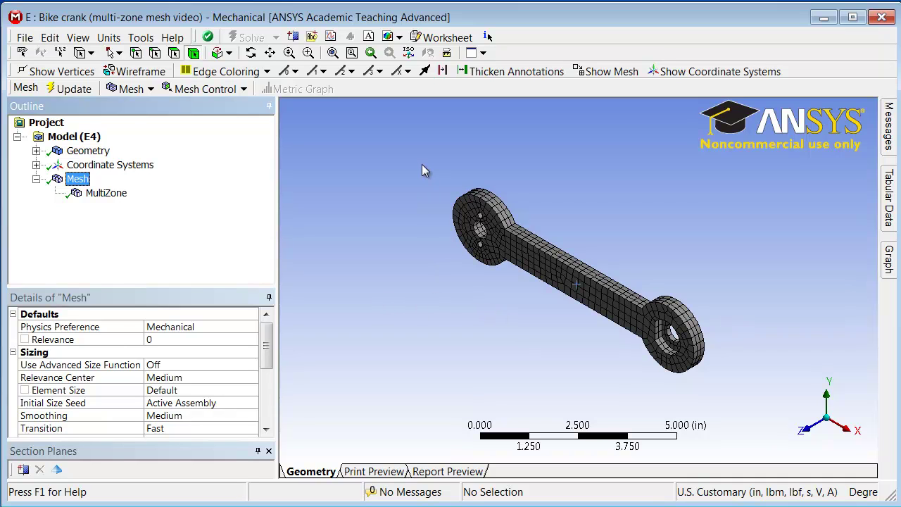
right_click_drag(422, 166, 715, 408)
right_click_drag(530, 177, 630, 381)
scroll(628, 375, "down", 3)
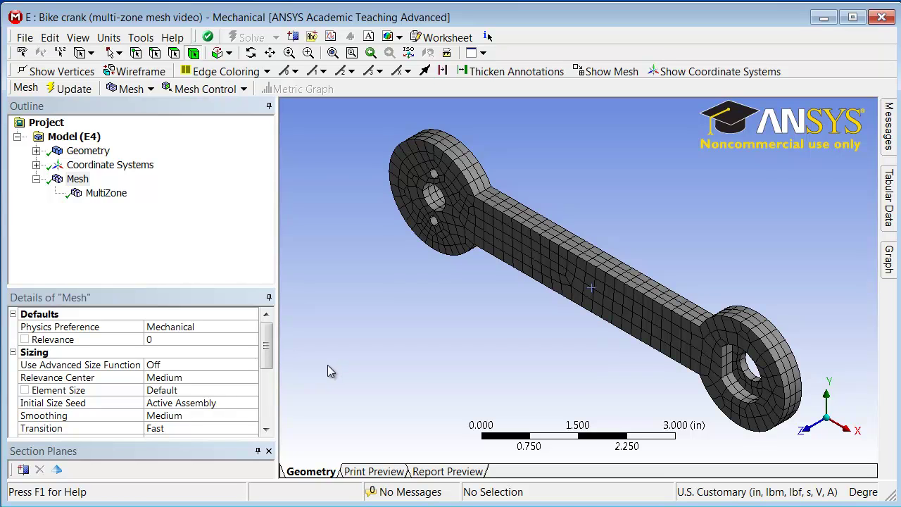
left_click(159, 380)
left_click(251, 378)
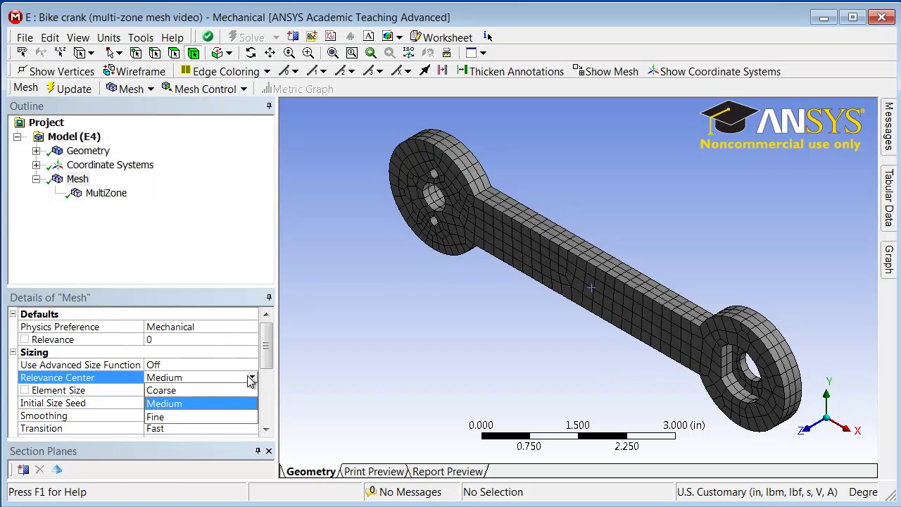
left_click(215, 403)
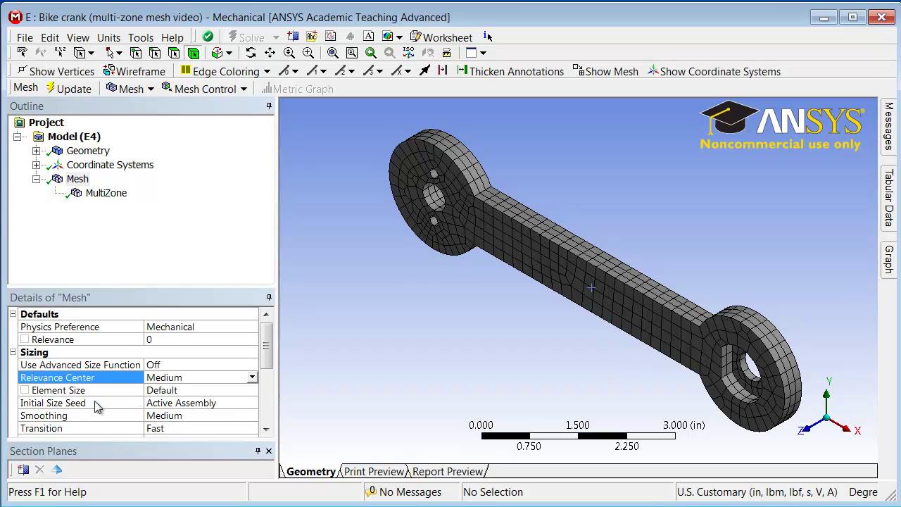
Set the global element size to 0.2 in with U.S. Customary inch units active, and update the mesh.
left_click(195, 392)
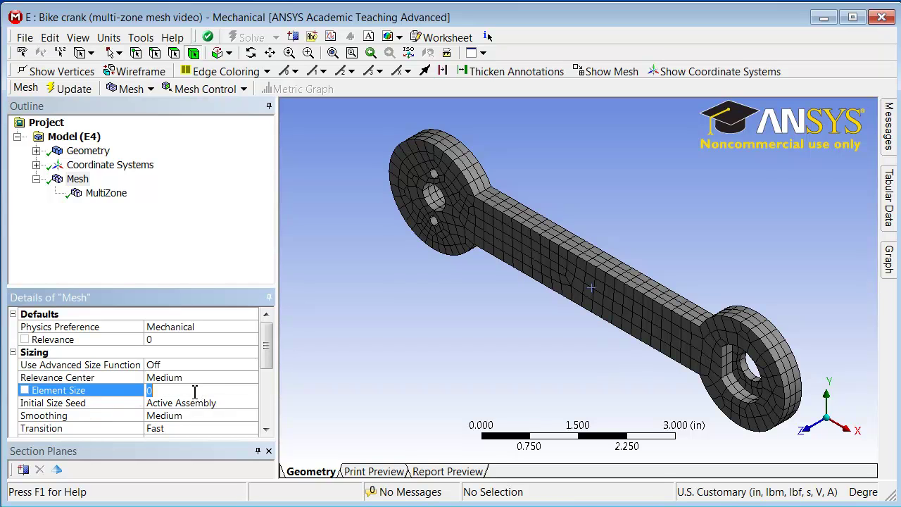
type("0.2")
key("Return")
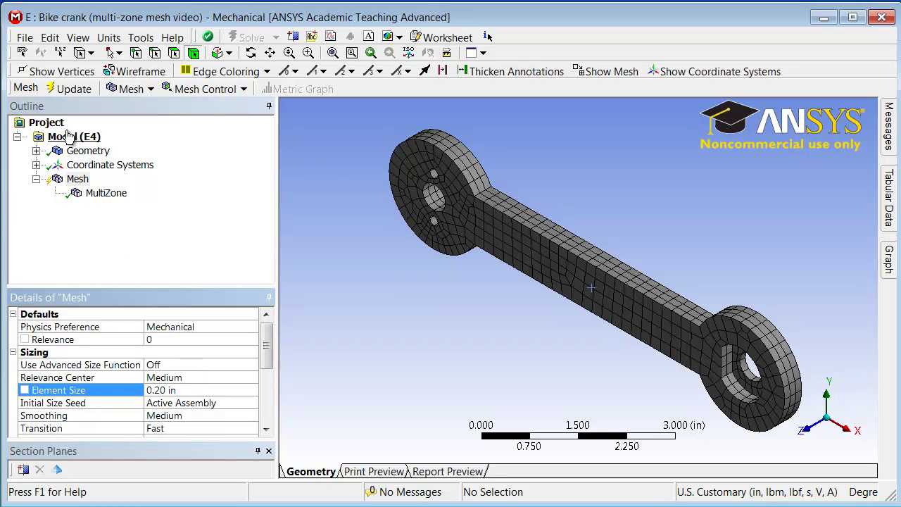
left_click(106, 38)
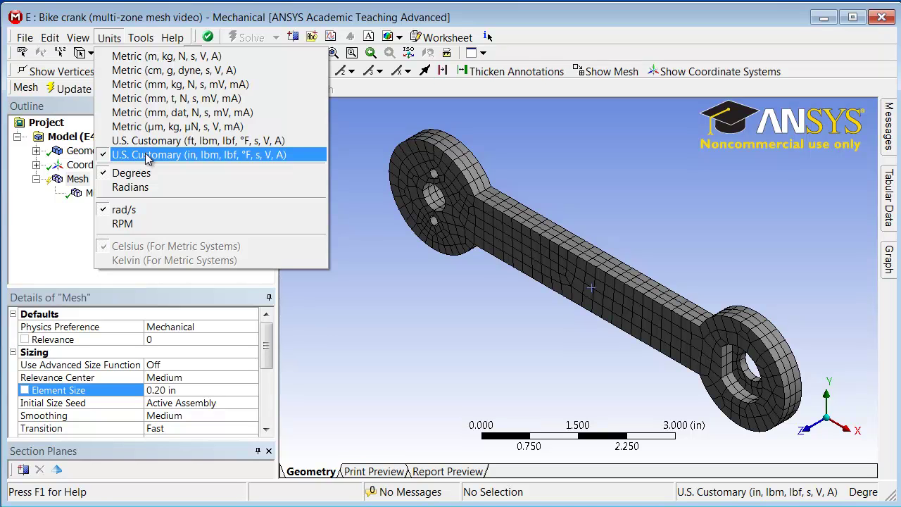
left_click(186, 155)
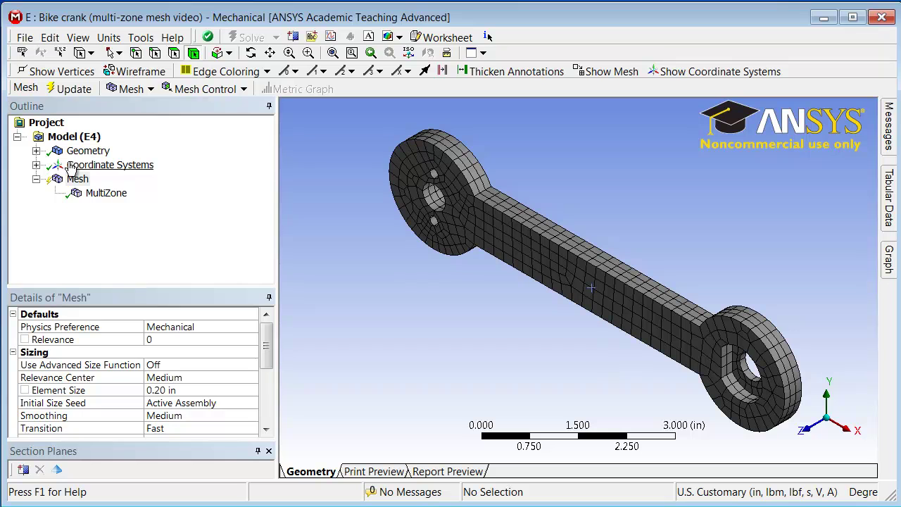
left_click(78, 91)
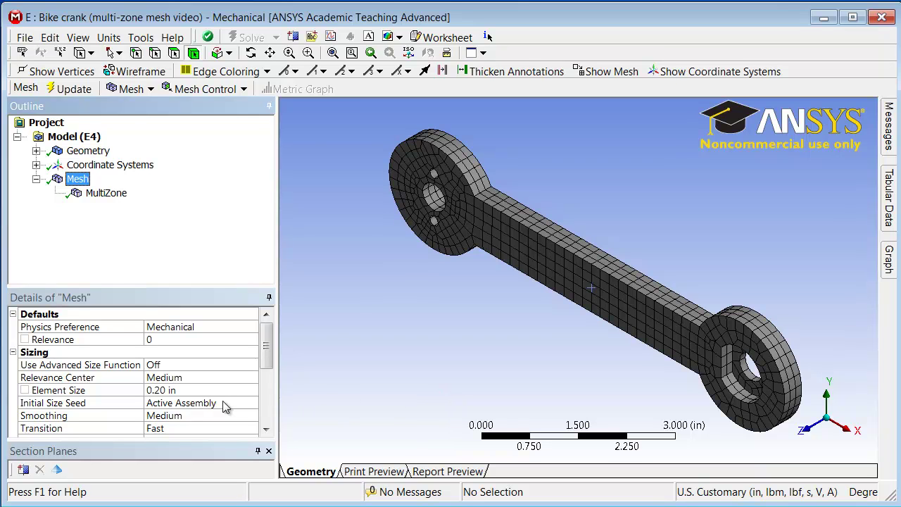
Set the global mesh element size to 0.1 in.
left_click(156, 391)
type("0.1")
key("Return")
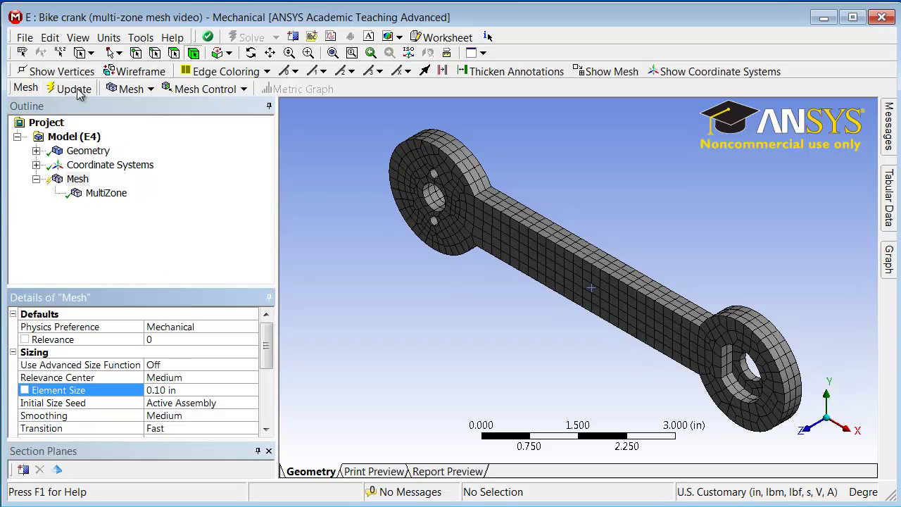